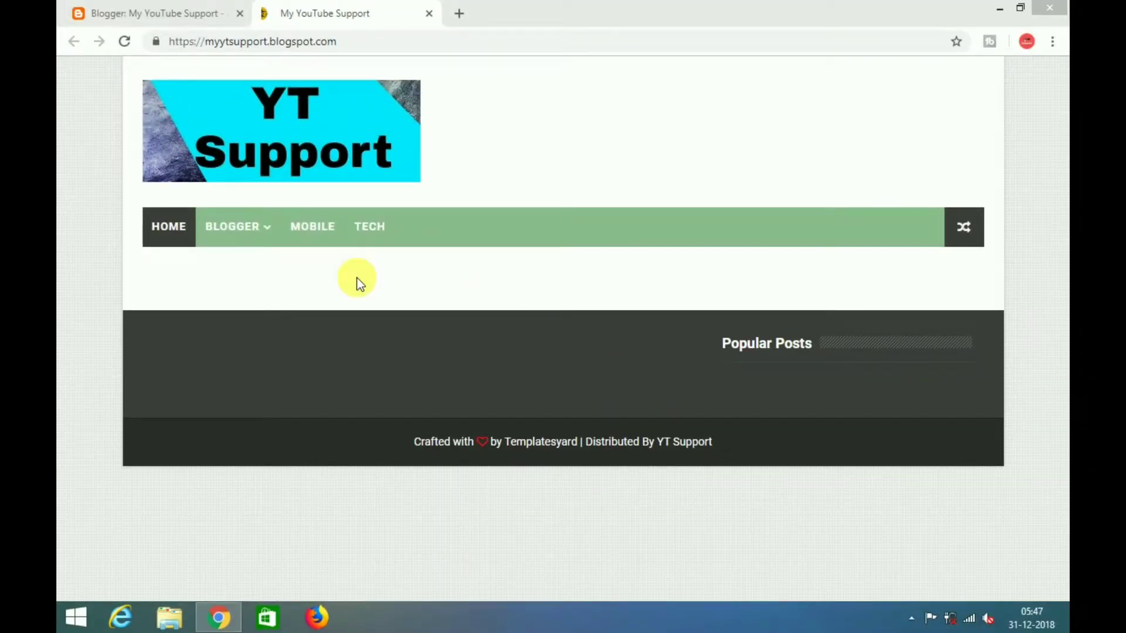
- Close the blog preview tab and go to Settings > Basic for the blog
mouse_move(258, 230)
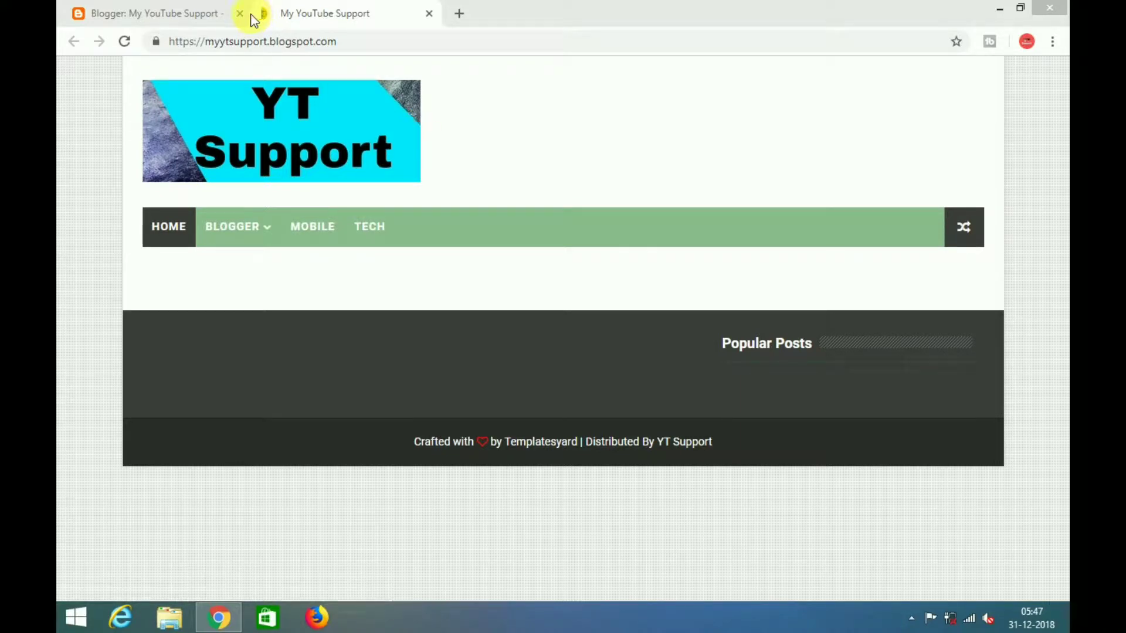
click(429, 14)
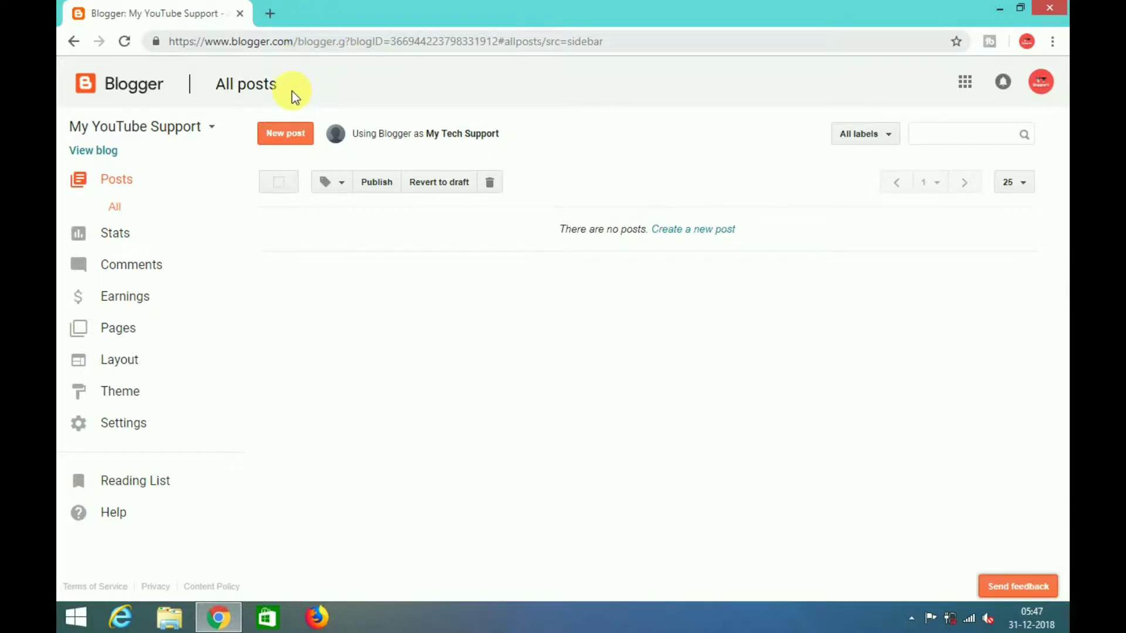
click(124, 426)
click(125, 432)
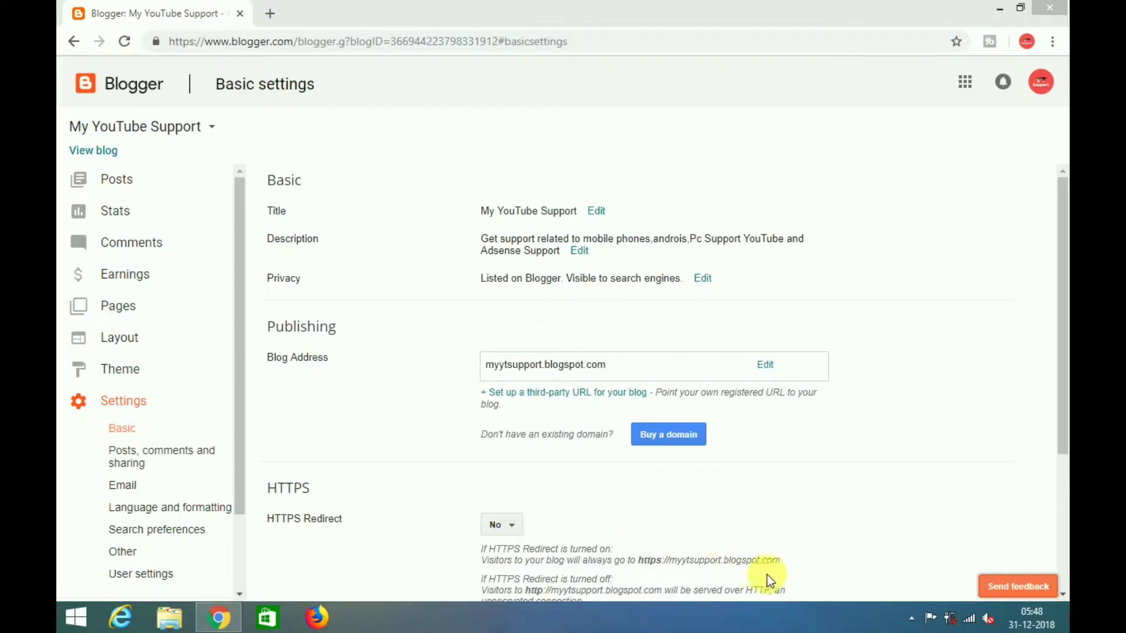
- Edit Privacy, keeping listing on Blogger and search-engine visibility both Yes, and save
click(911, 618)
click(804, 572)
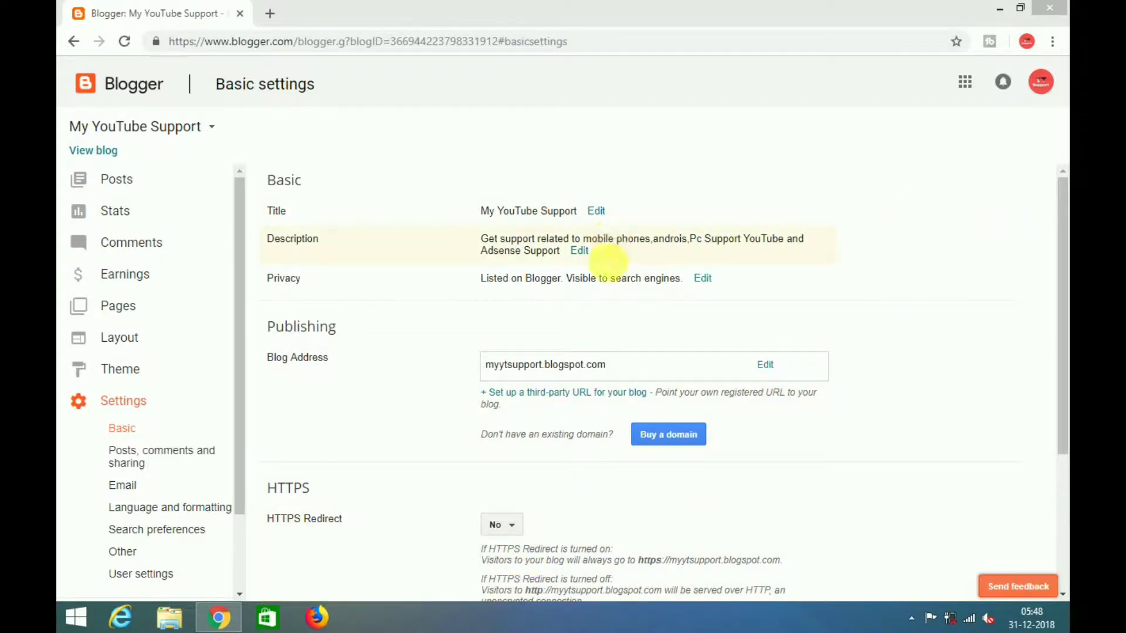
click(697, 279)
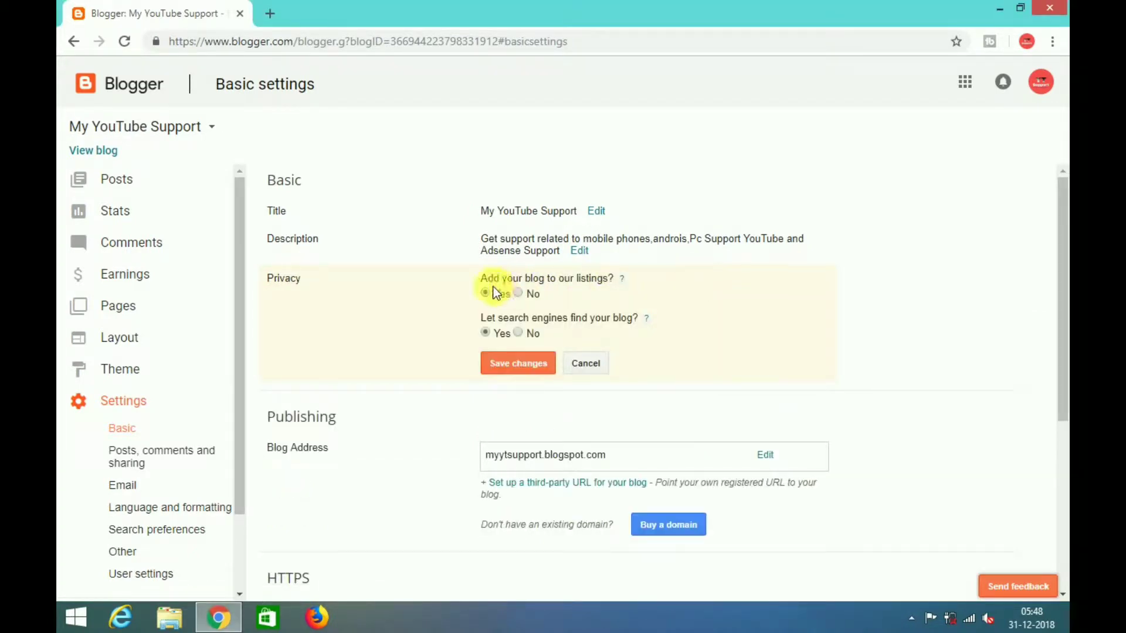
click(516, 363)
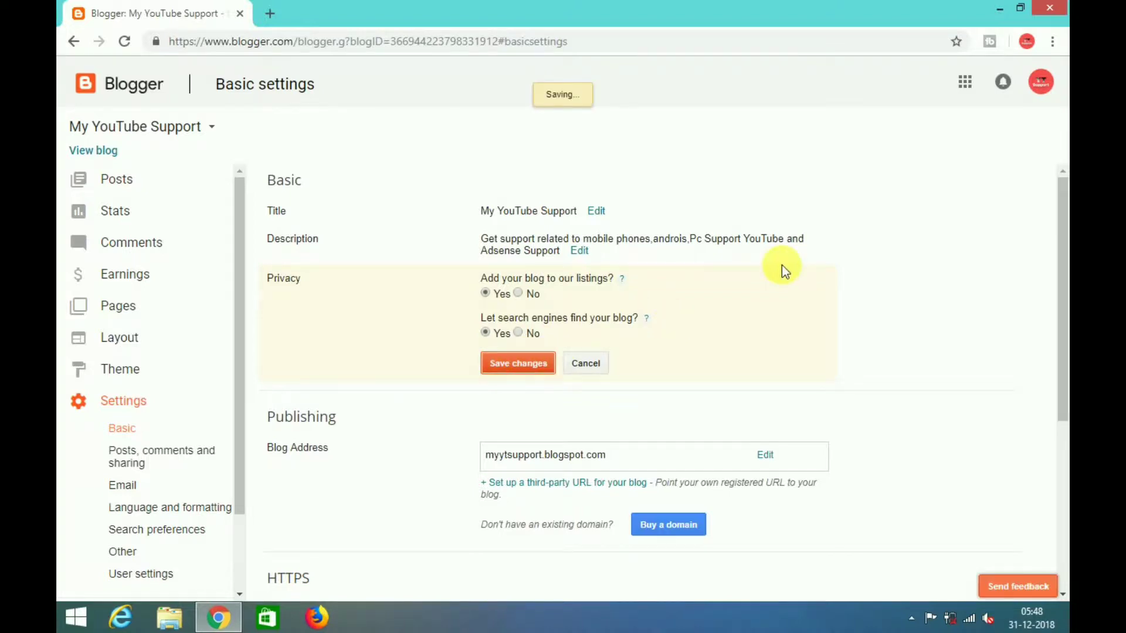
drag(1062, 251, 1062, 392)
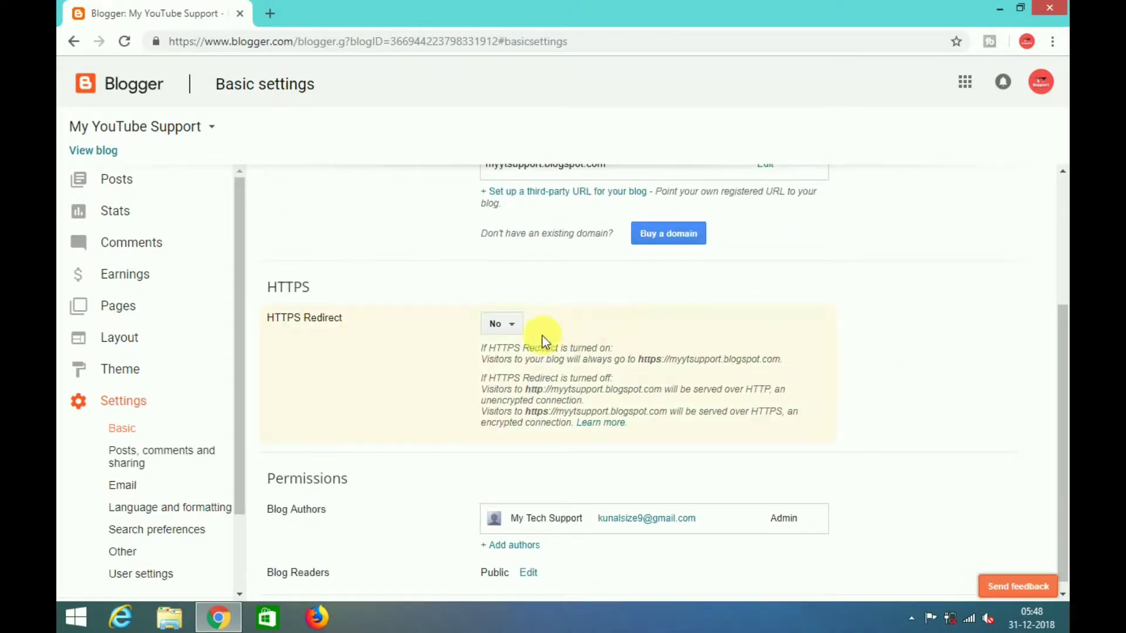
- Change HTTPS Redirect from No to Yes
click(513, 327)
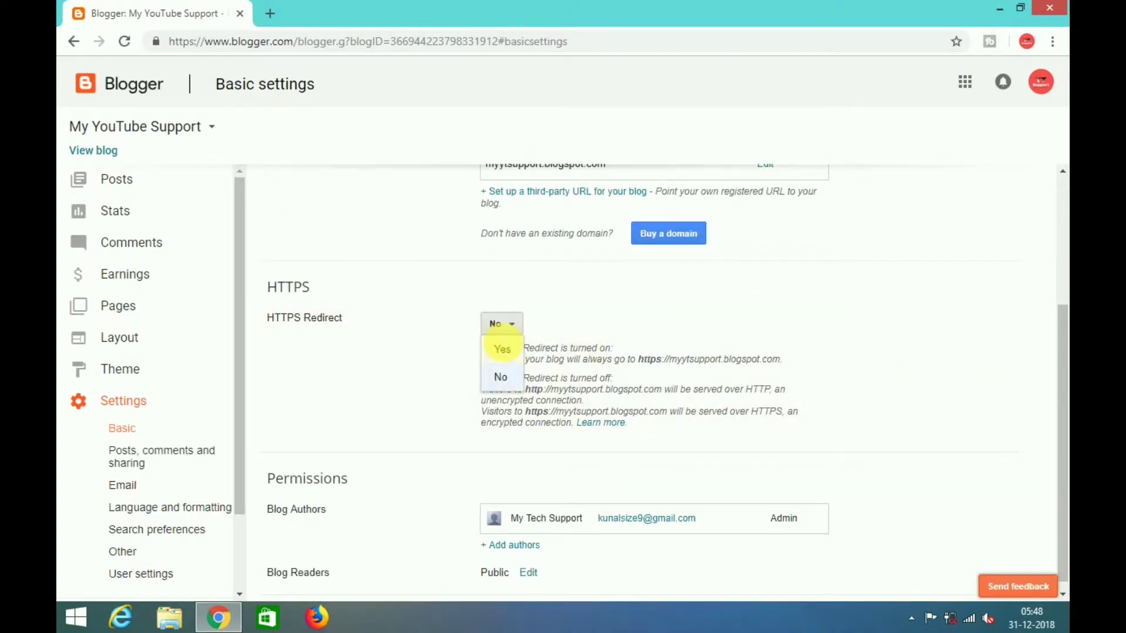
click(503, 349)
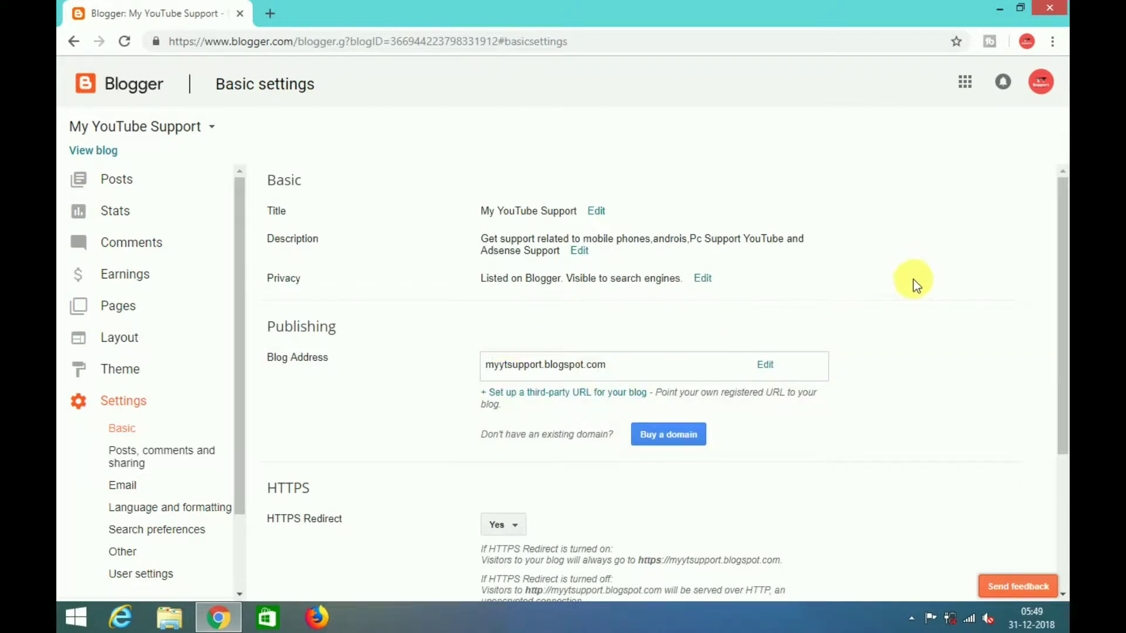
drag(1060, 306, 1060, 413)
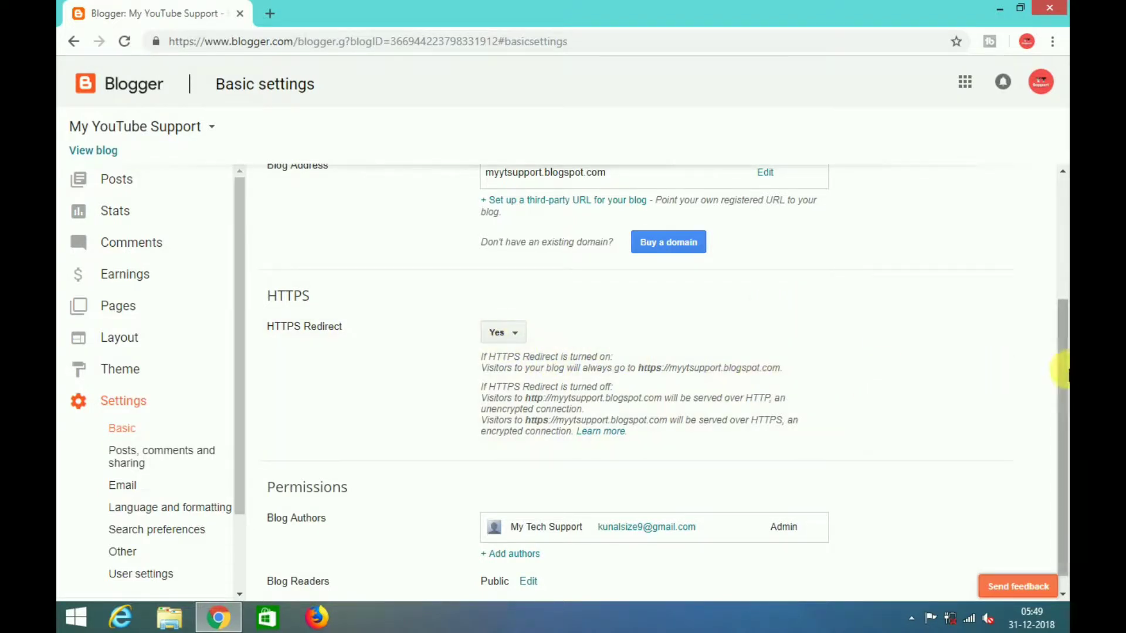
drag(1062, 374, 1056, 422)
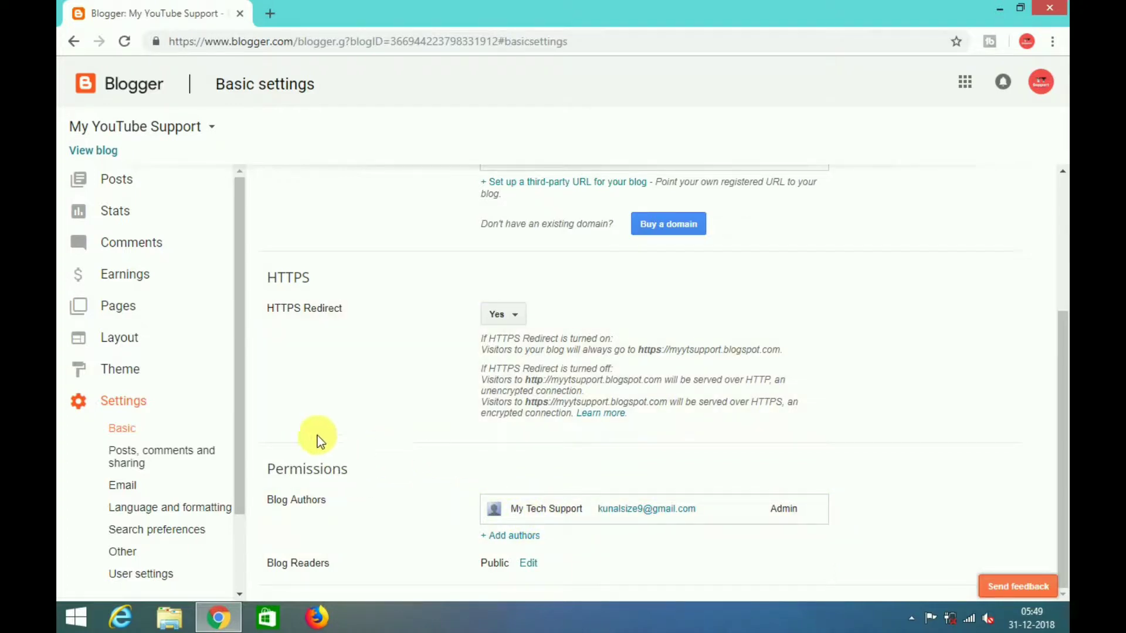
- Open Posts, comments and sharing, leaving Who can comment on User with Google Accounts
click(165, 467)
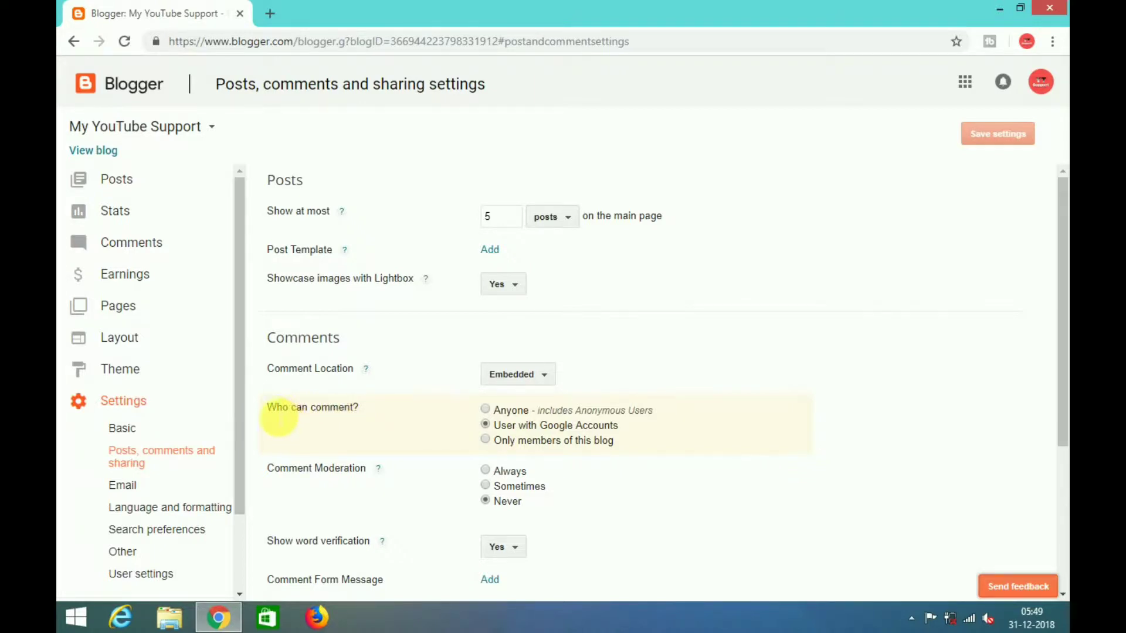
drag(263, 409, 351, 409)
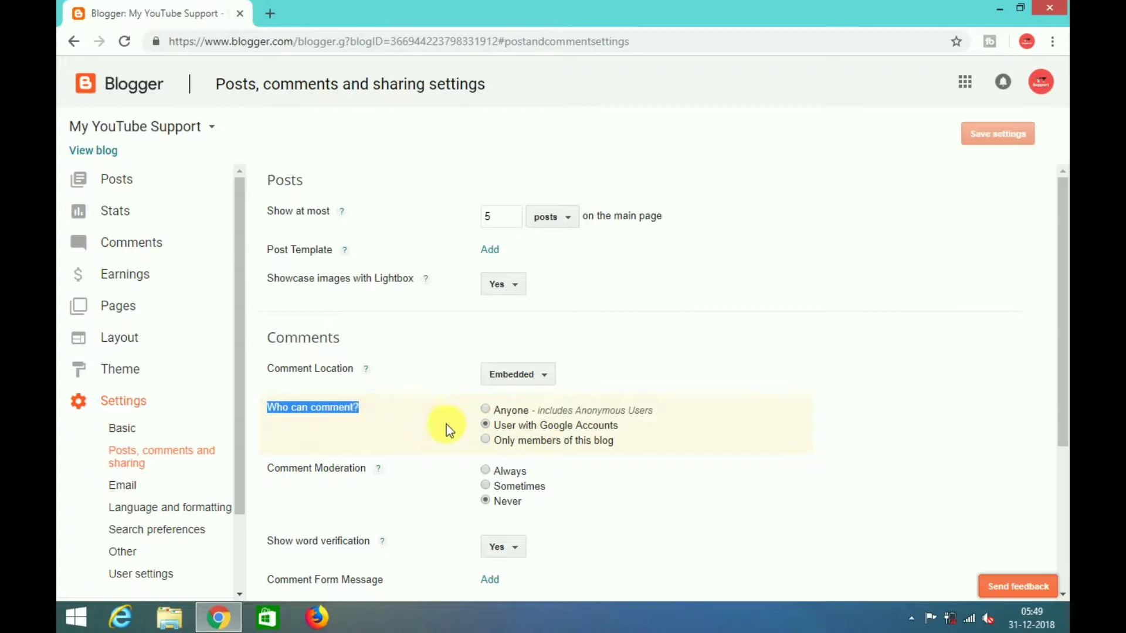
click(484, 440)
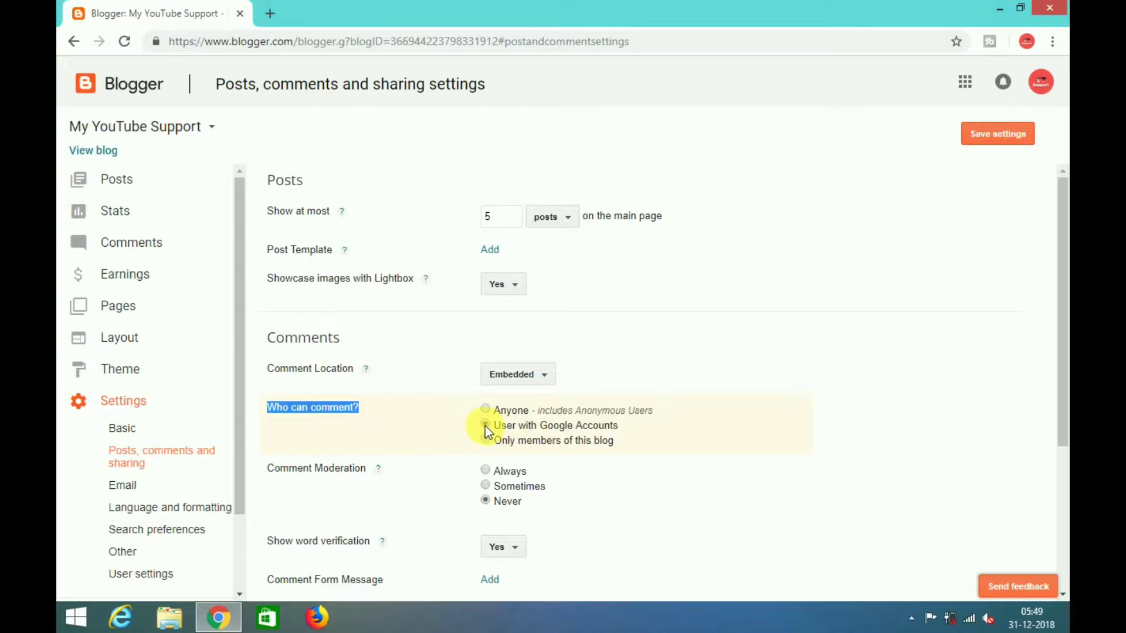
click(485, 426)
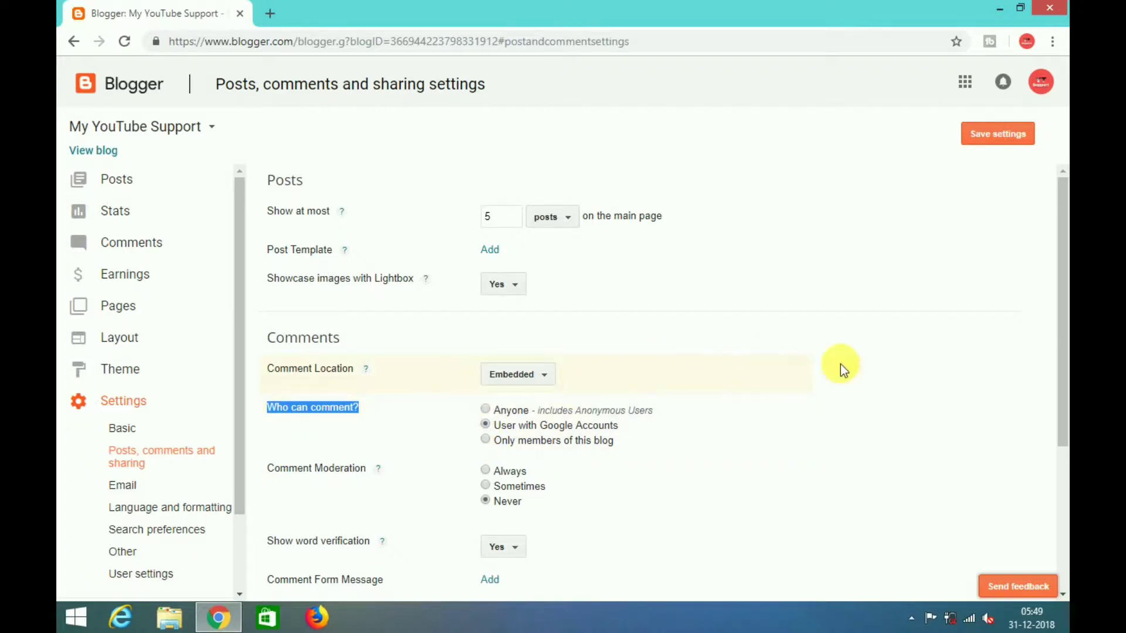
drag(1062, 320, 1060, 379)
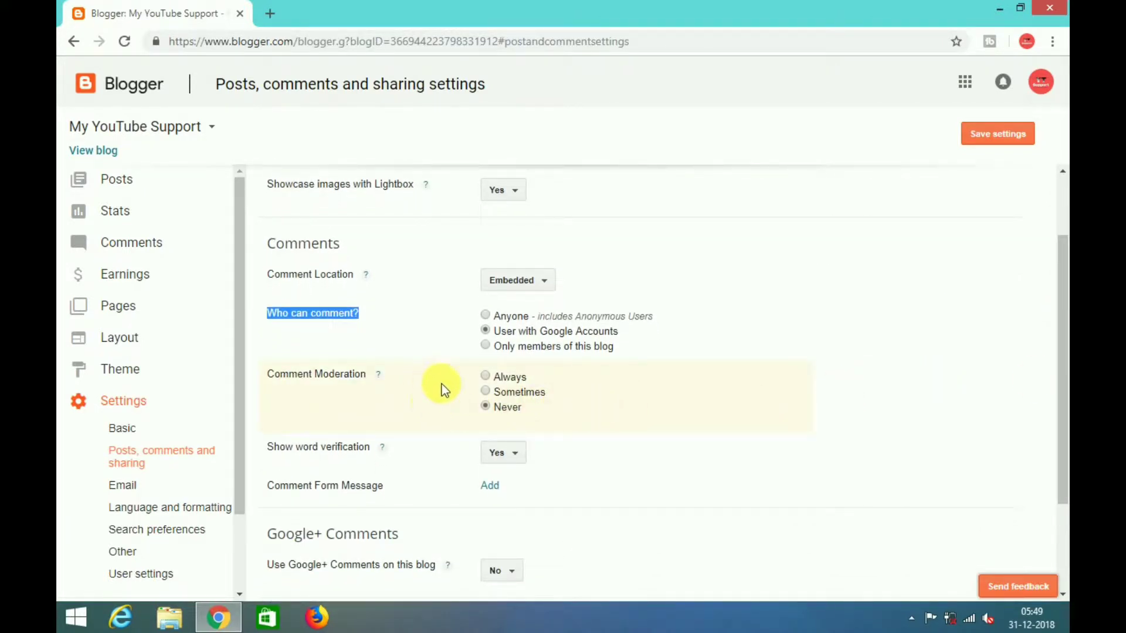
- Set Comment Moderation to Always
click(485, 377)
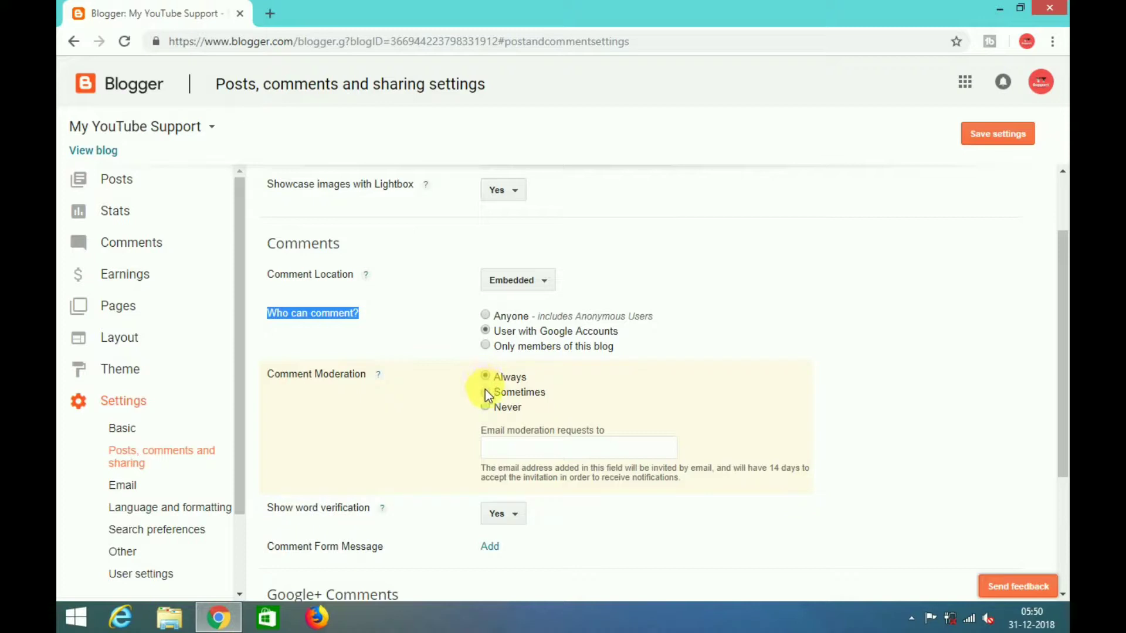
click(484, 392)
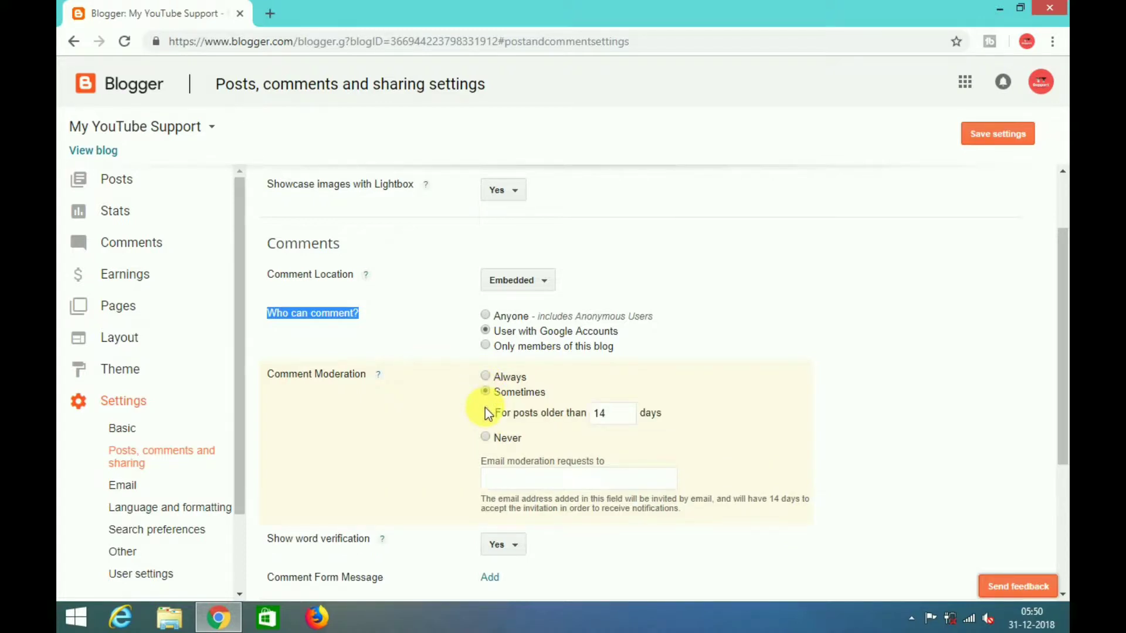
key(Tab)
click(484, 377)
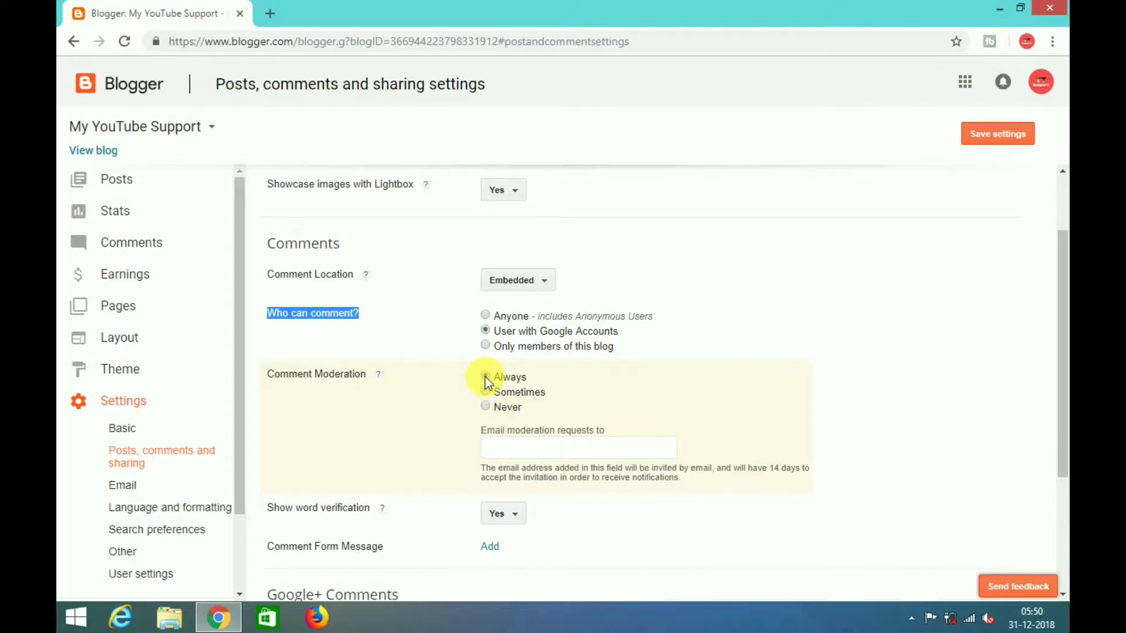
- Enter the owner's e-mail address for moderation requests and save the comment settings
click(506, 449)
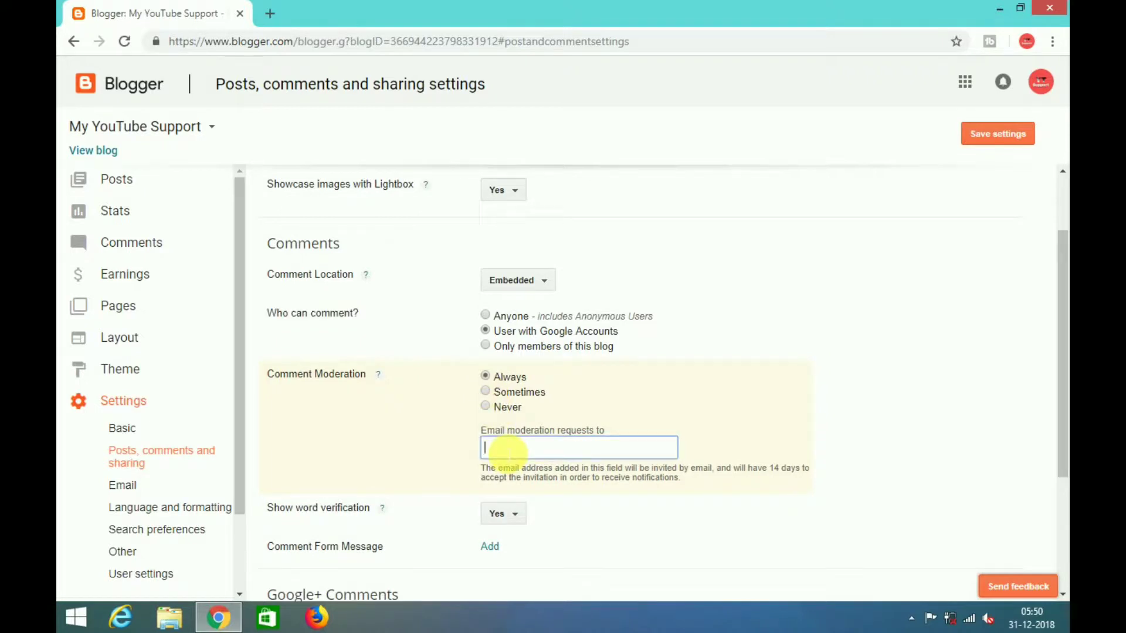
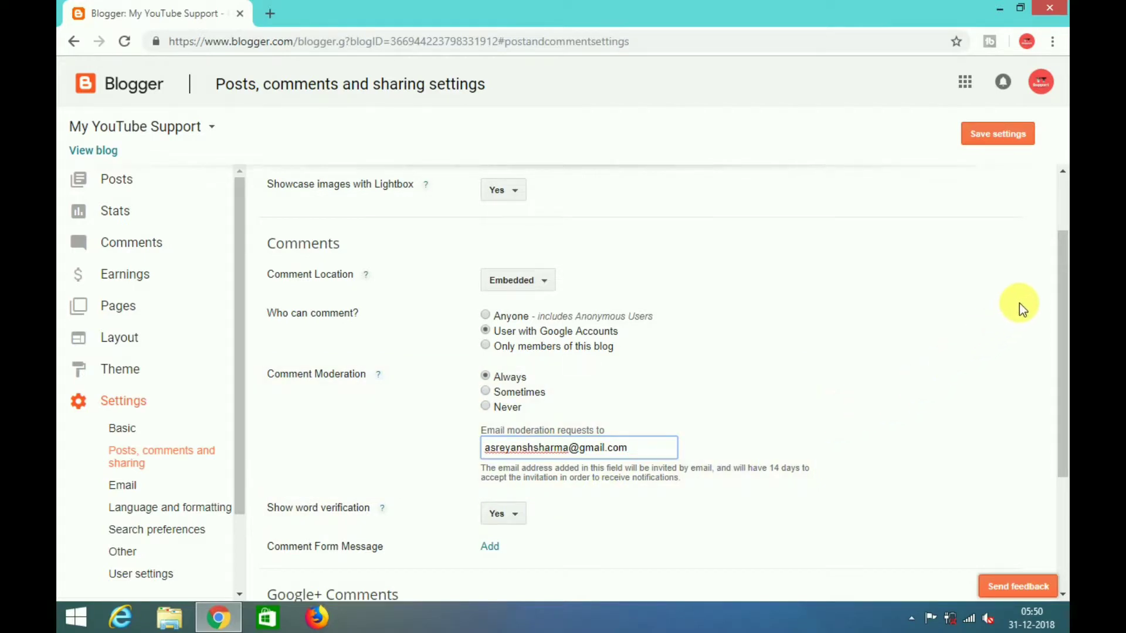
drag(1060, 301, 1064, 422)
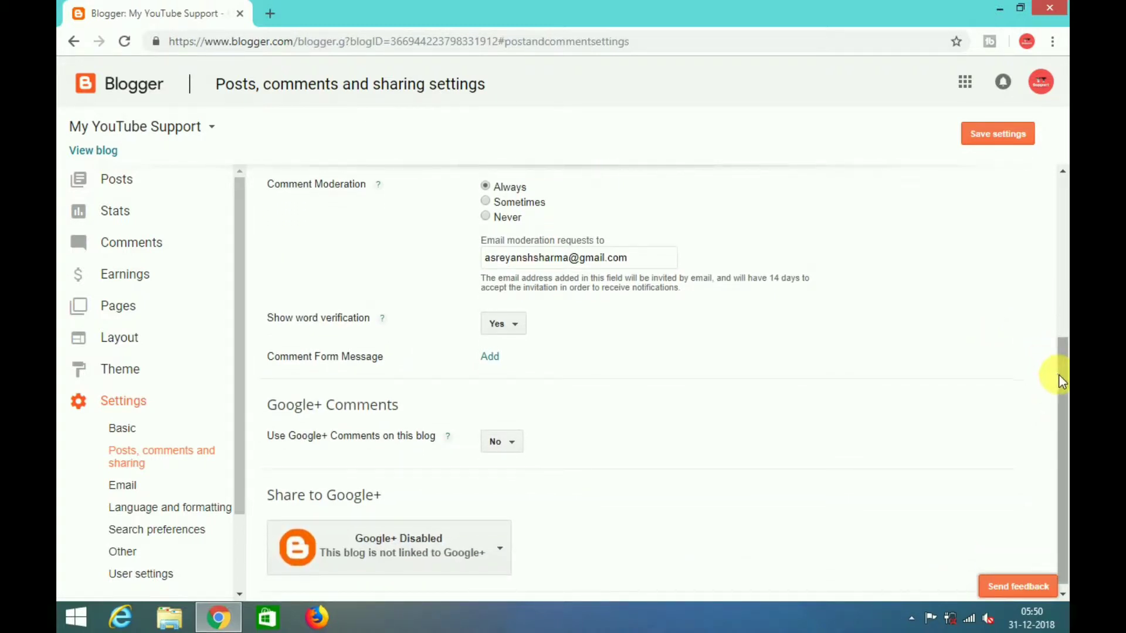
drag(1059, 376, 1059, 378)
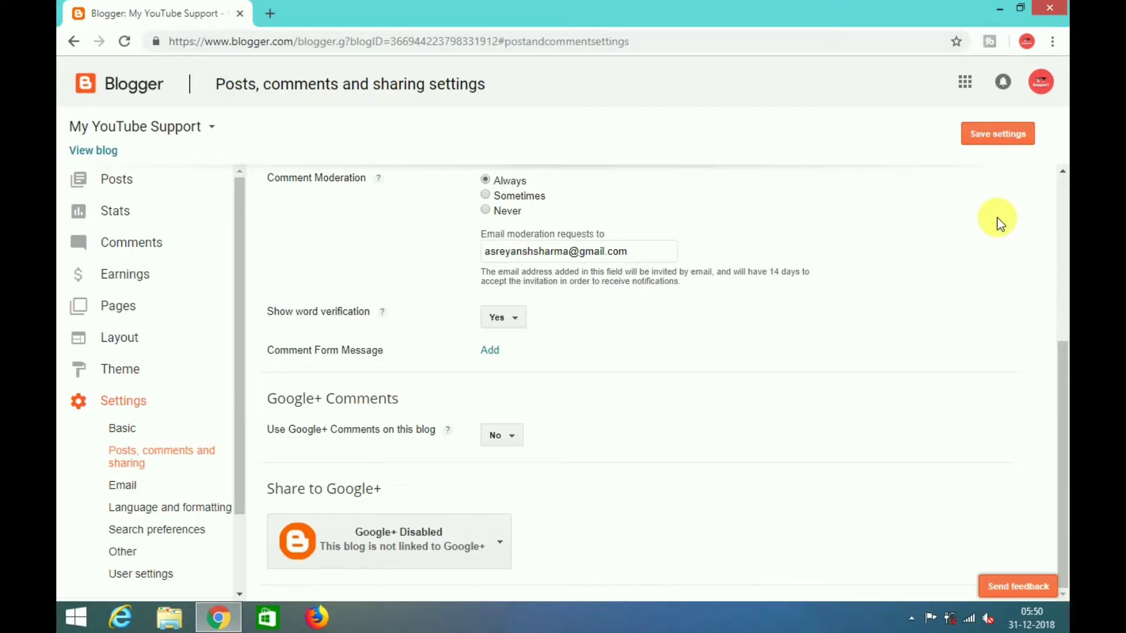
click(1000, 135)
- Keep Share to Google+ Disabled, save the settings, and go to Email settings
click(496, 541)
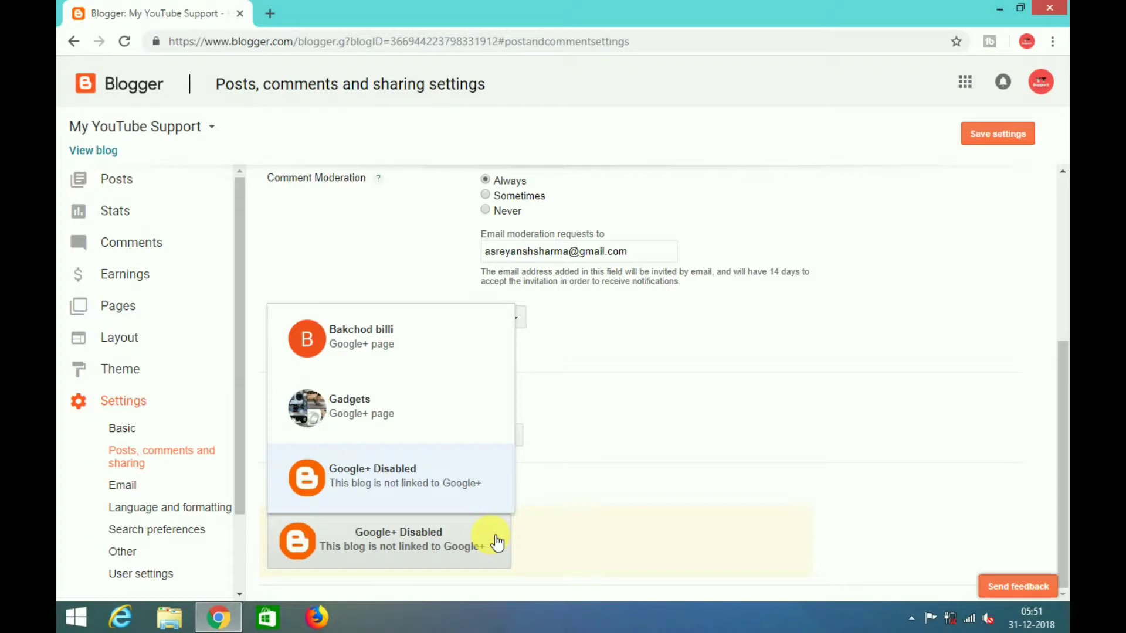
click(496, 541)
click(996, 139)
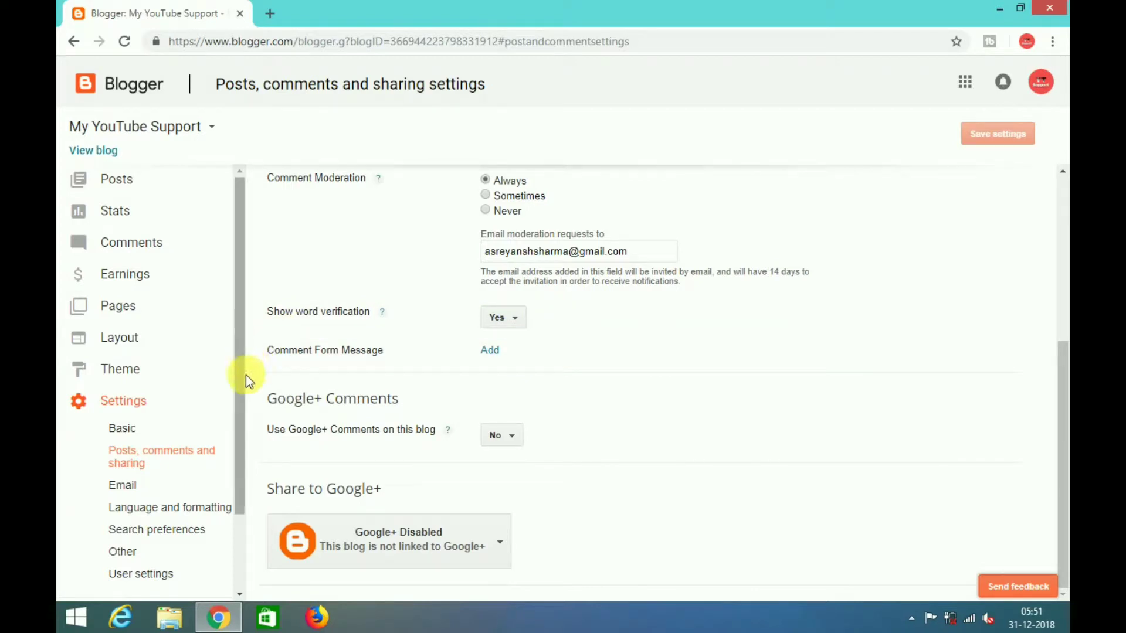
click(164, 492)
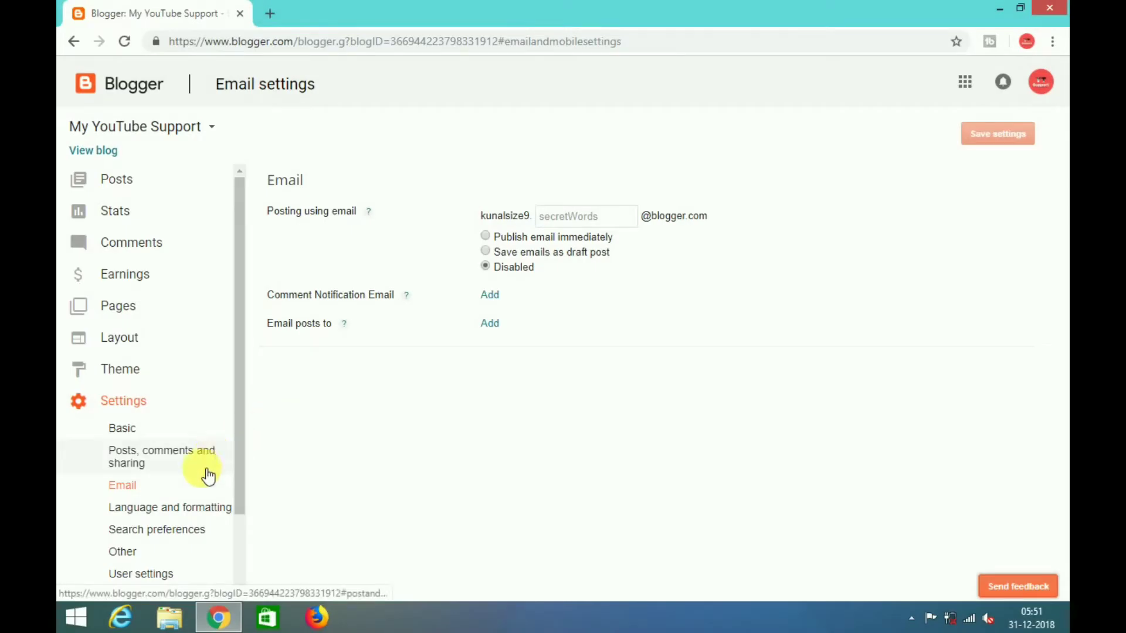
- Review Language and formatting, keeping Hindi transliteration, then go to Search preferences
click(189, 509)
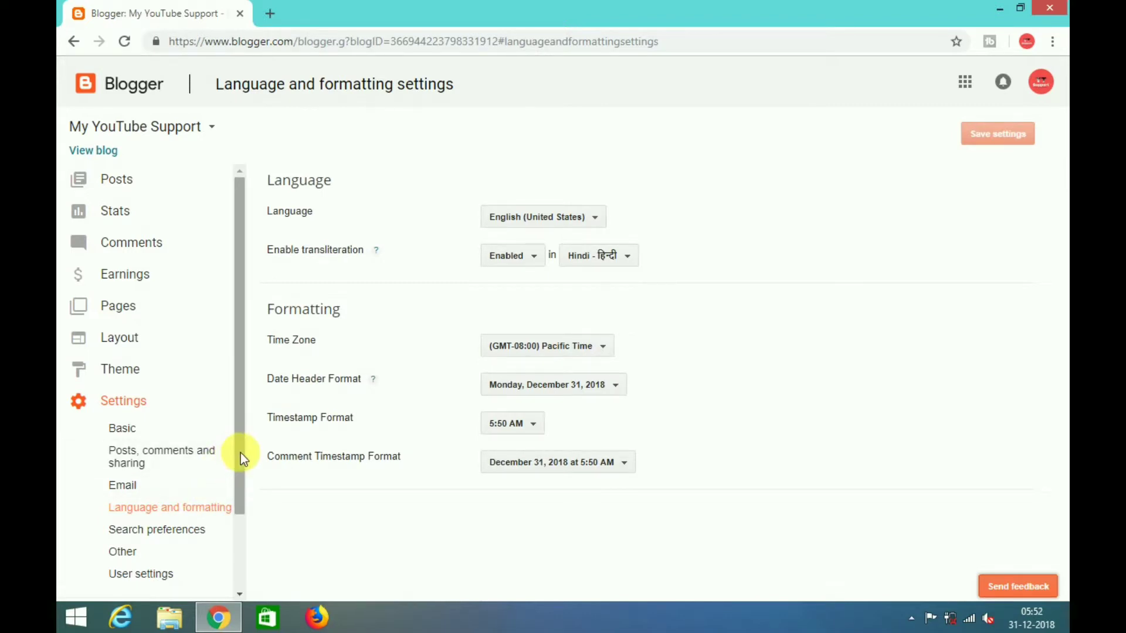
drag(240, 453, 241, 519)
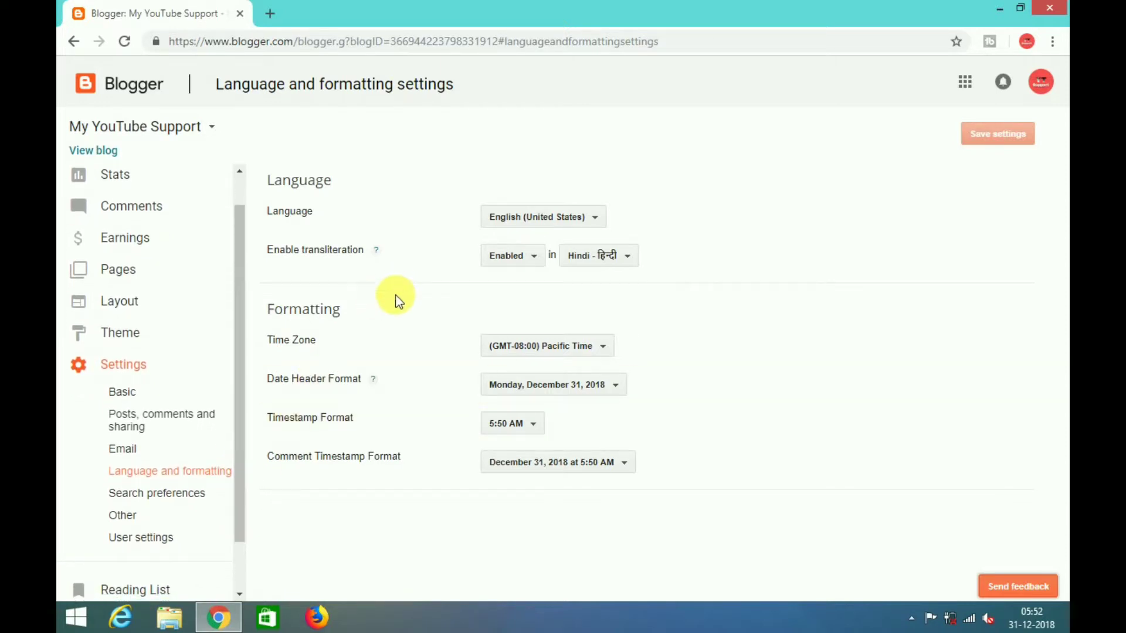
click(610, 259)
click(610, 258)
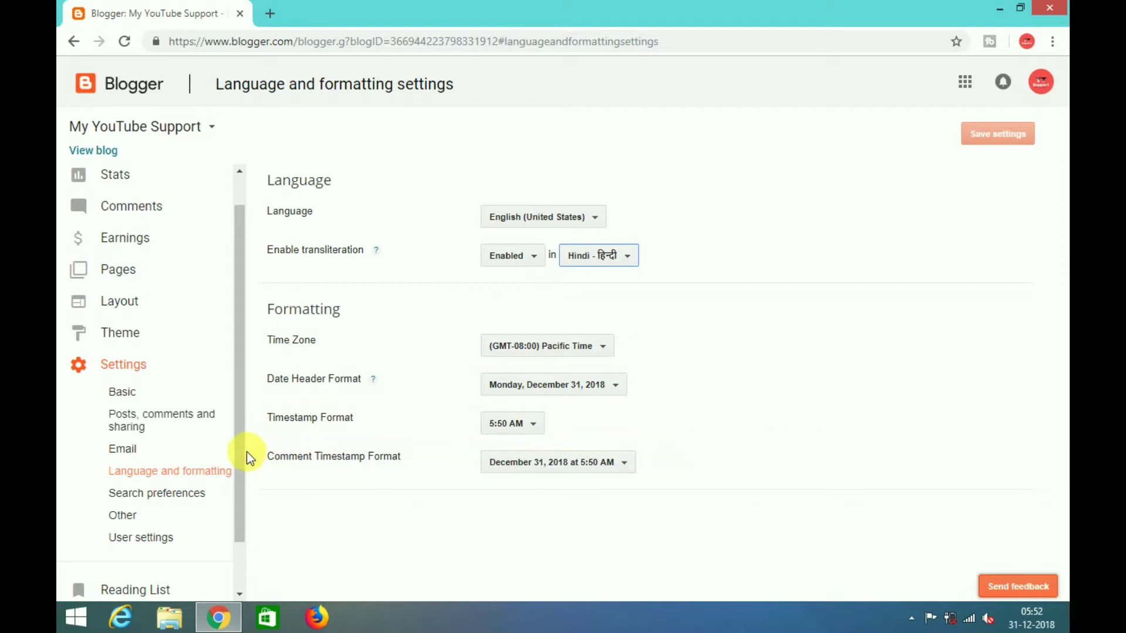
click(217, 497)
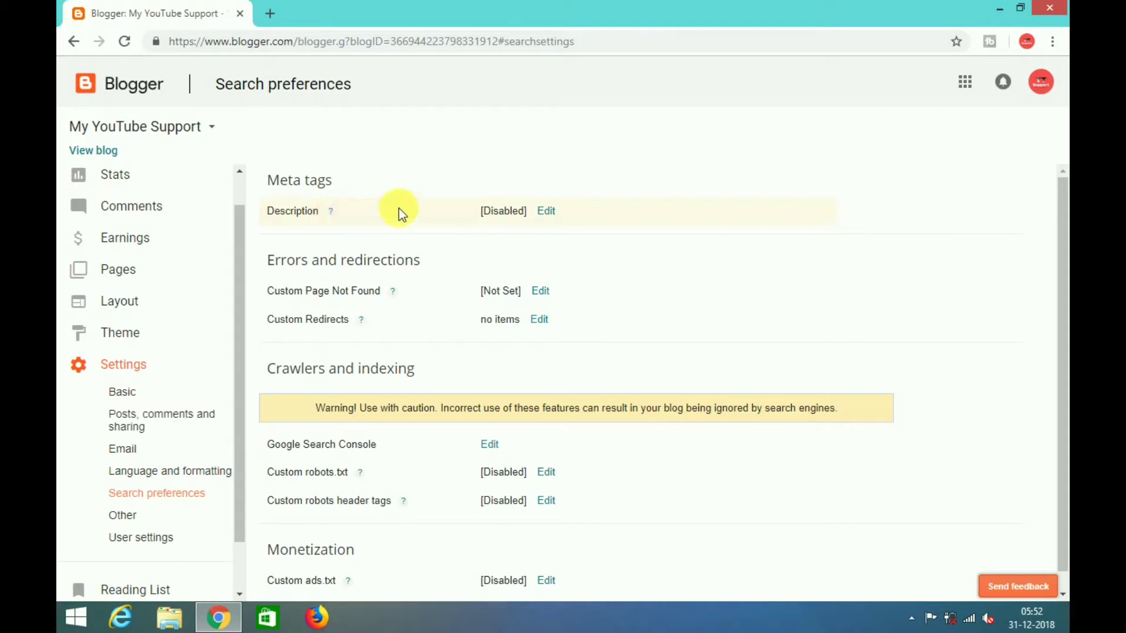
- Edit the meta tag Description and set it to Yes
click(546, 210)
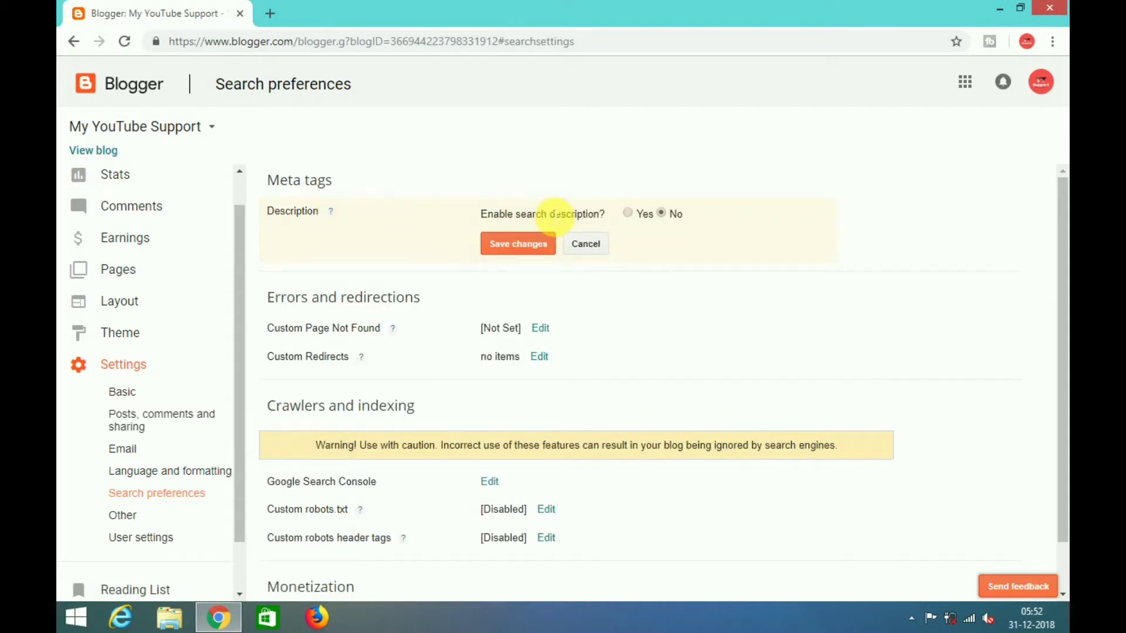
click(628, 215)
click(601, 287)
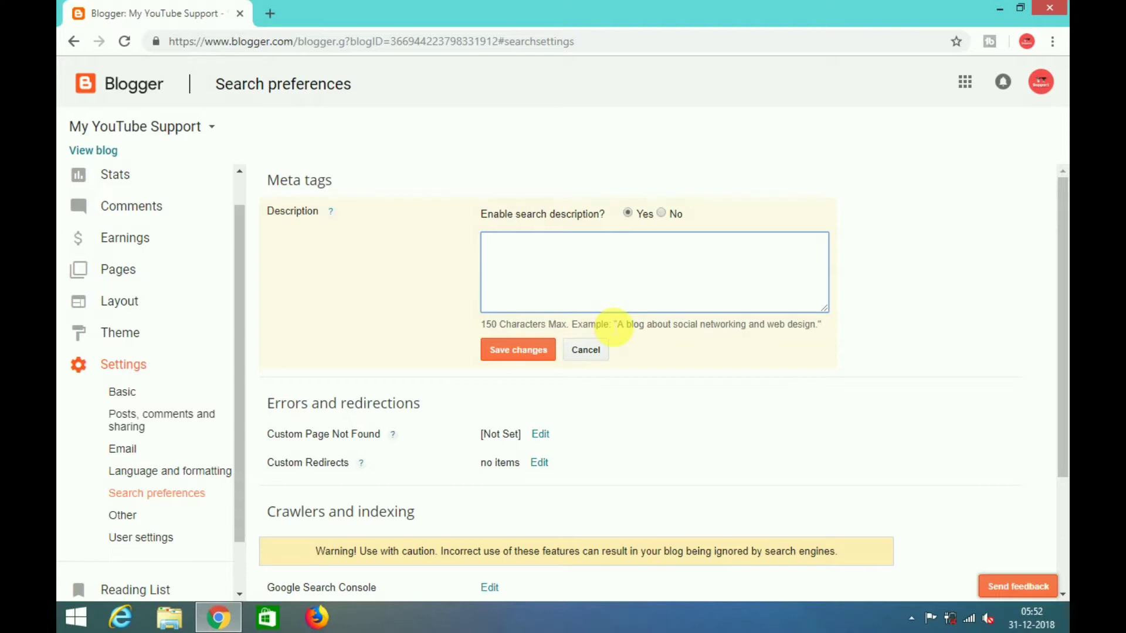
drag(614, 326, 824, 334)
click(715, 286)
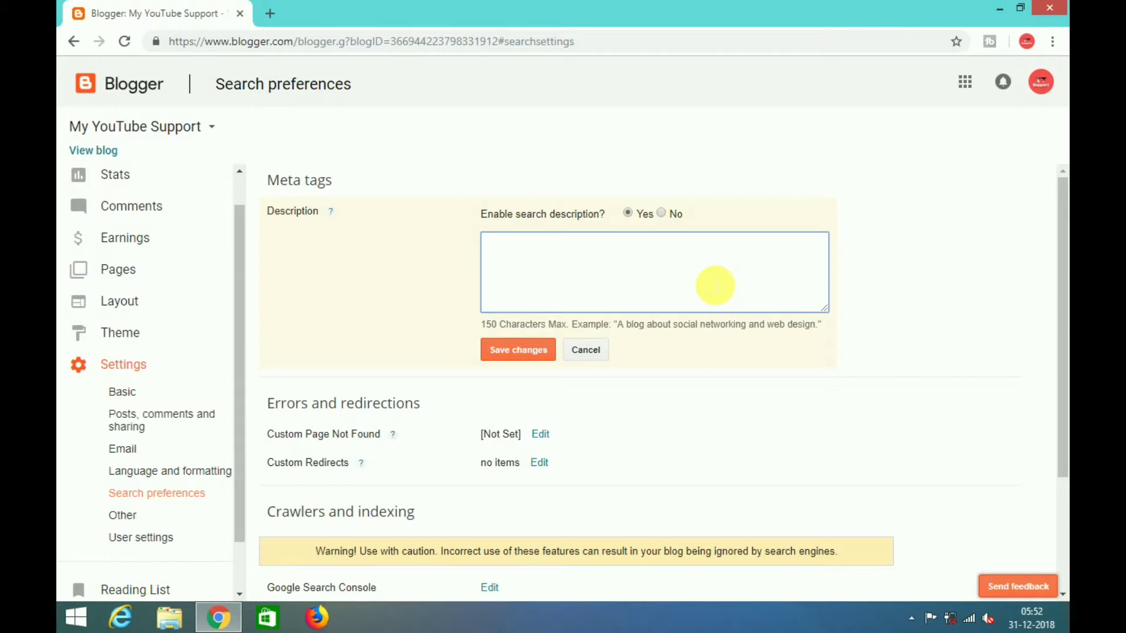
- Enter the description 'Its a Blog Related To Technology ,New Phones etc' and save it
text(Its a Blog Re)
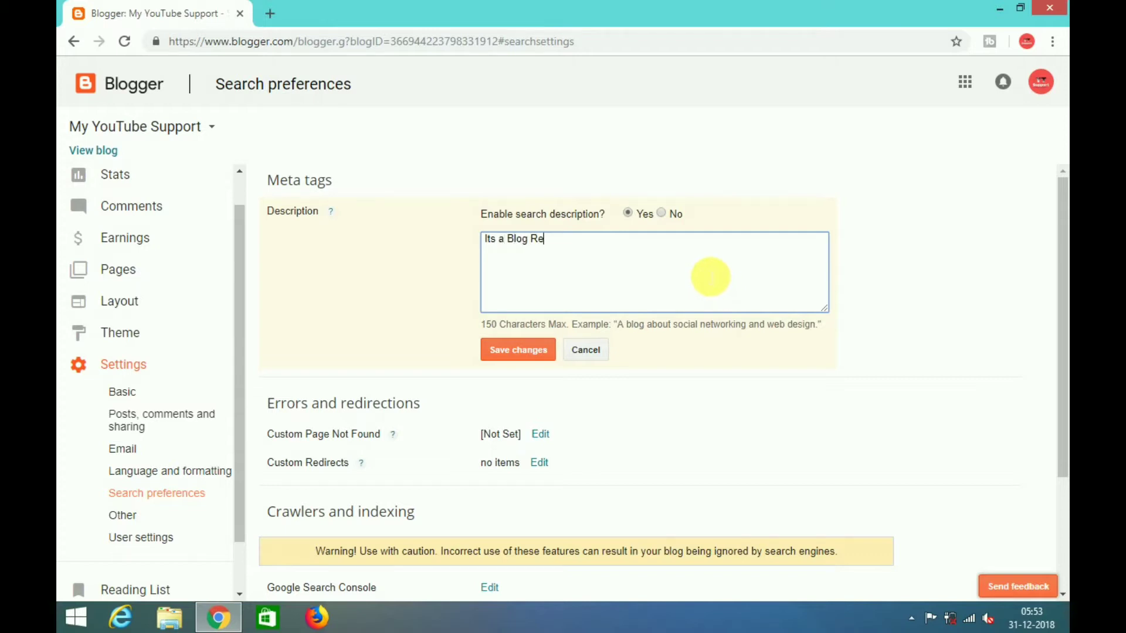
text(lated To Technology )
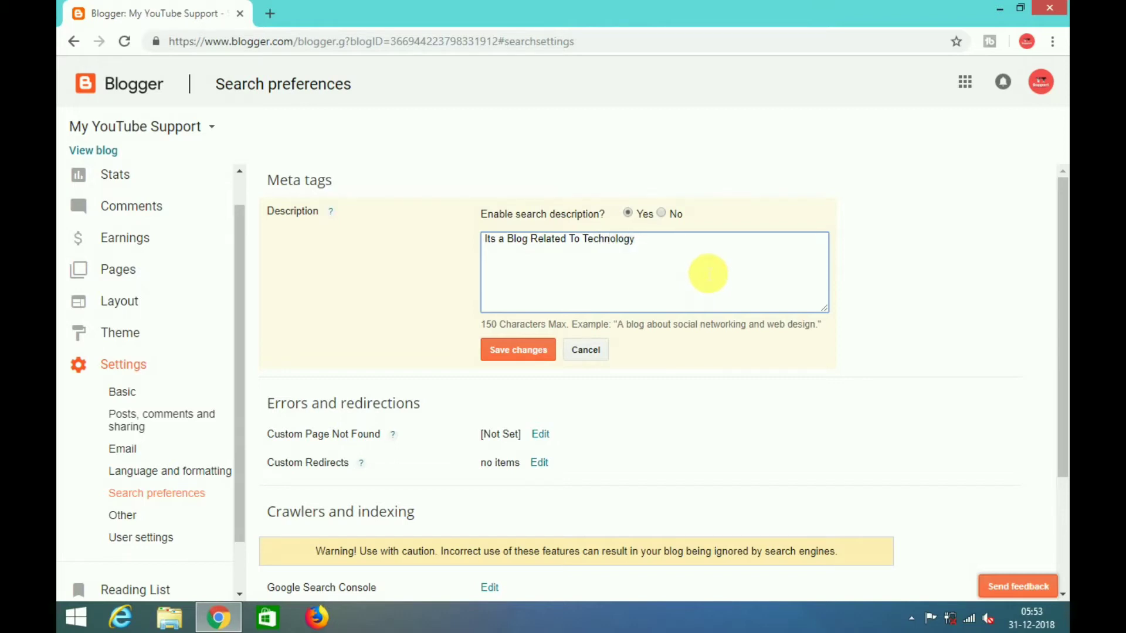
text(,New Phones etc)
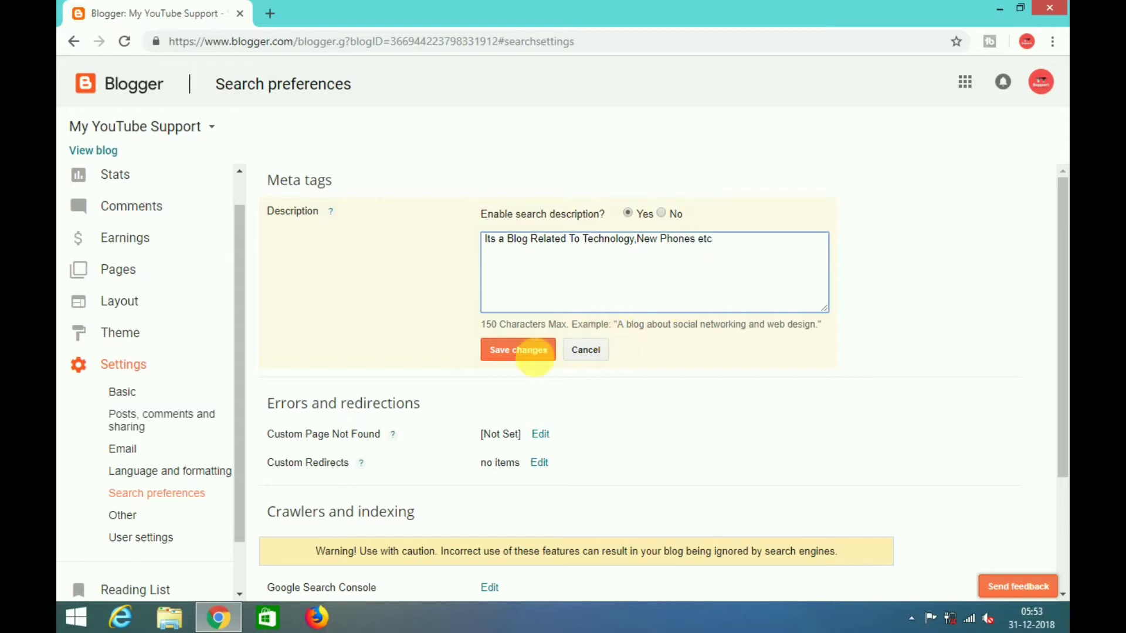
click(514, 359)
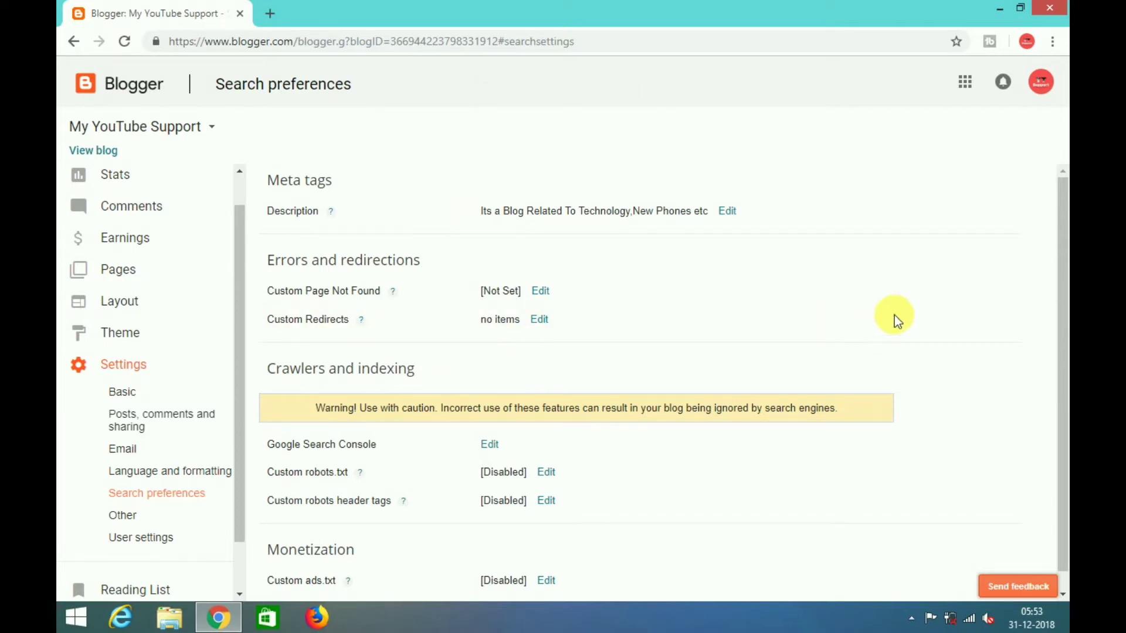
drag(1062, 276, 1063, 293)
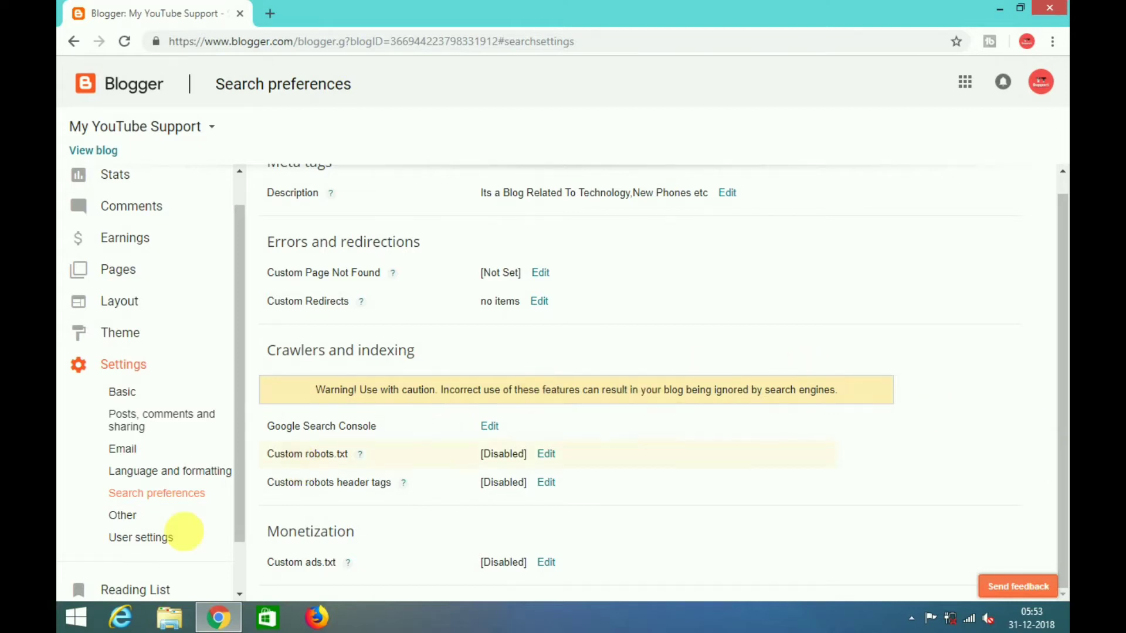
- Go to Other > User settings and open the User Profile editor
click(192, 527)
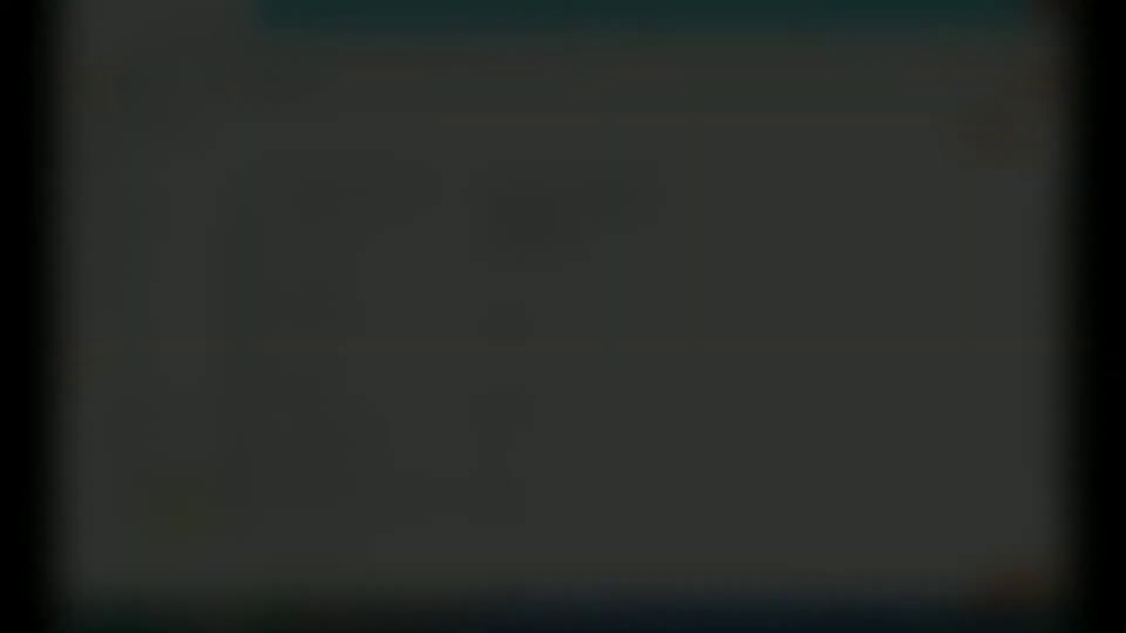
click(171, 539)
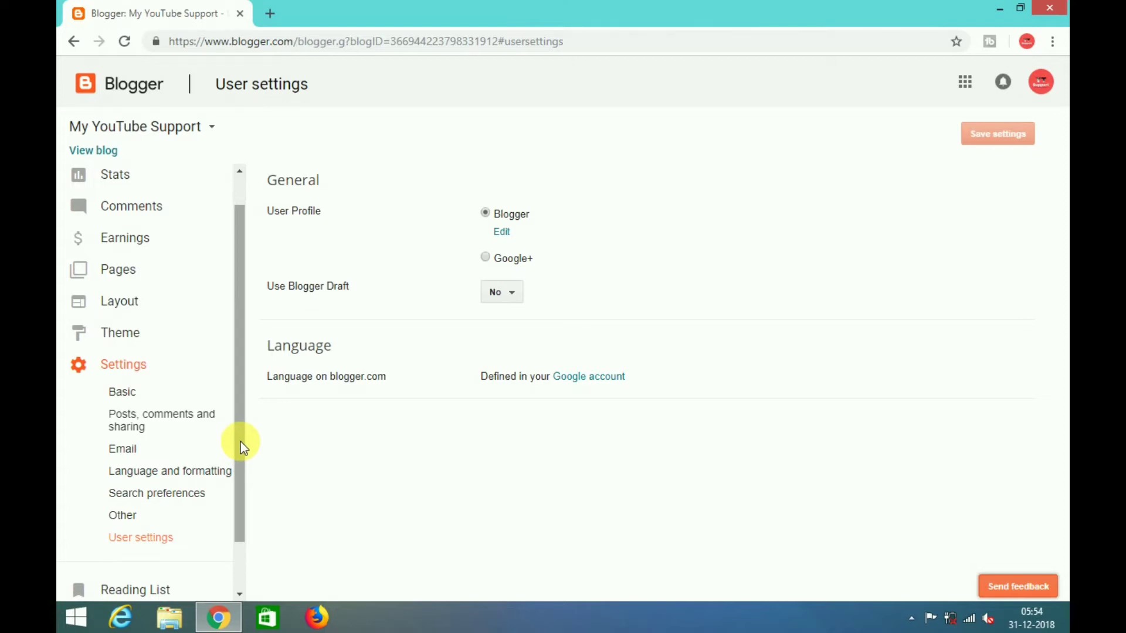
click(499, 232)
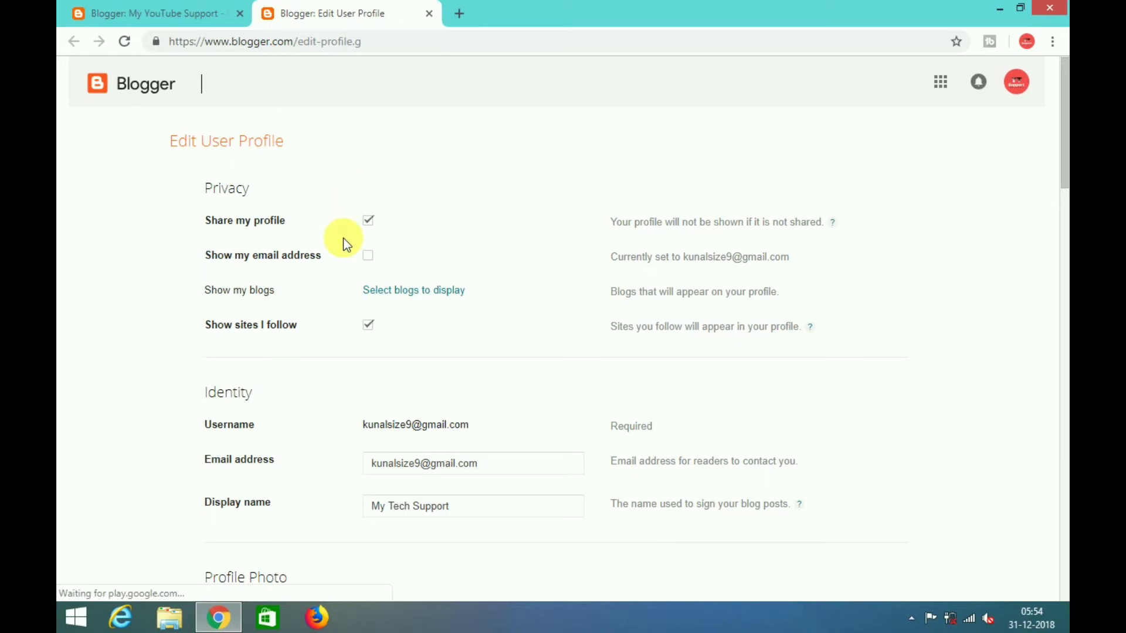
- Uncheck Show sites I follow, save the profile, and close the profile editor tab
click(407, 462)
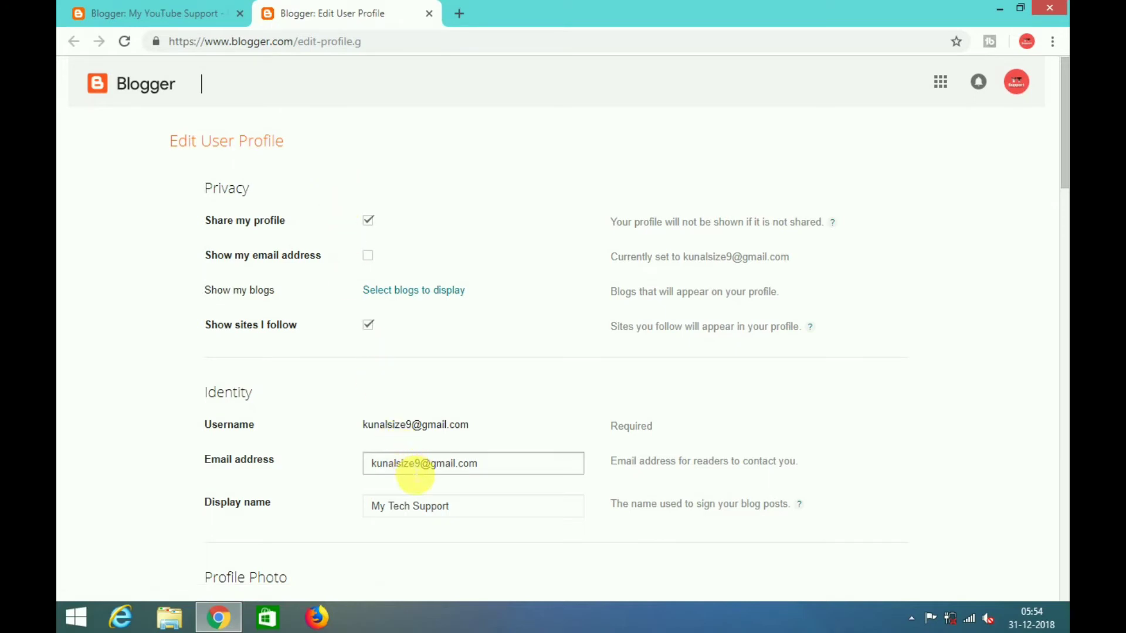
click(428, 508)
click(439, 469)
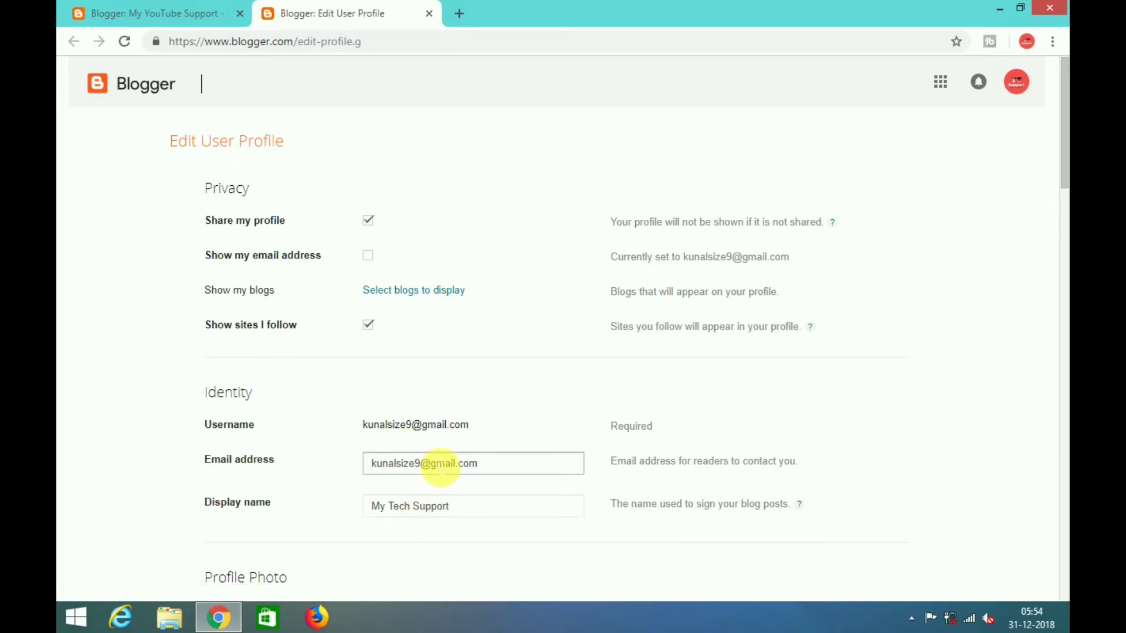
click(517, 443)
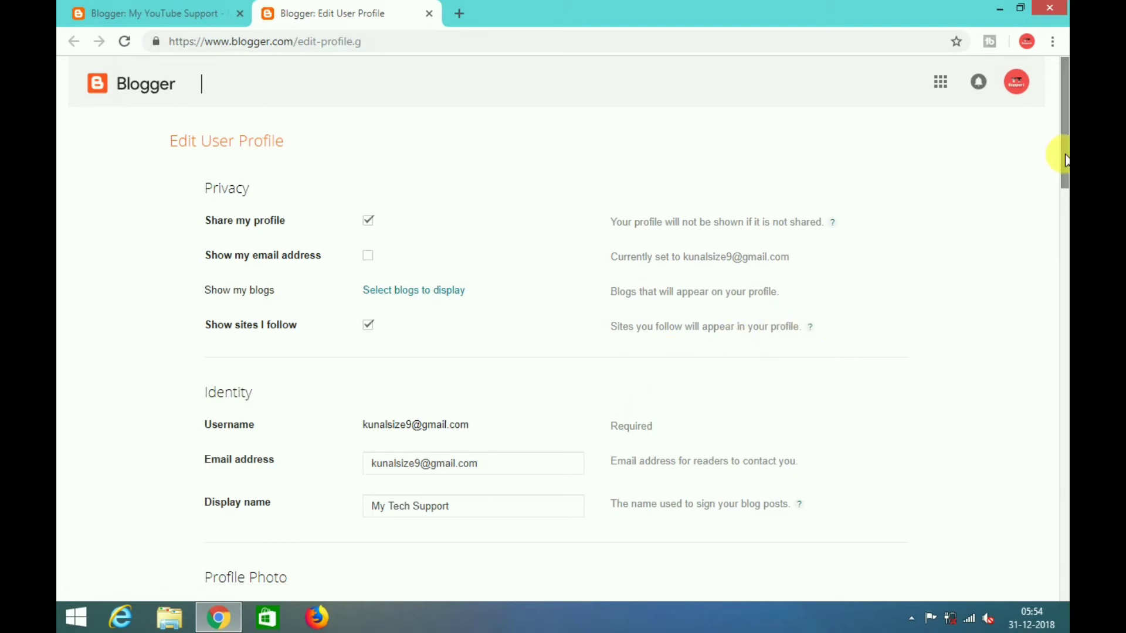
drag(1062, 158, 1063, 170)
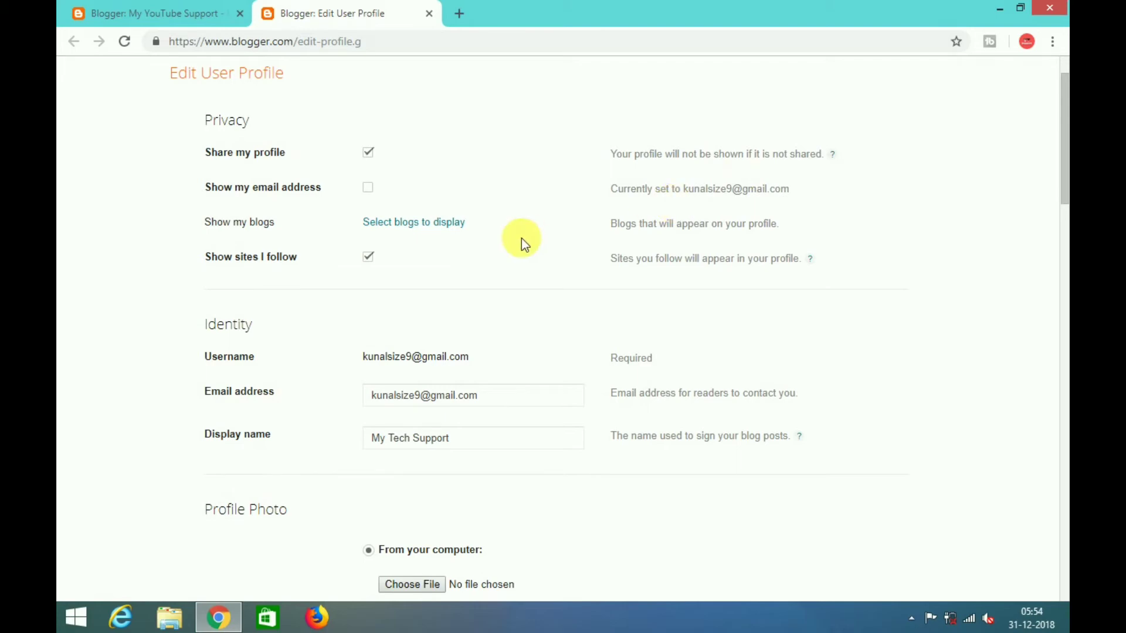
click(368, 261)
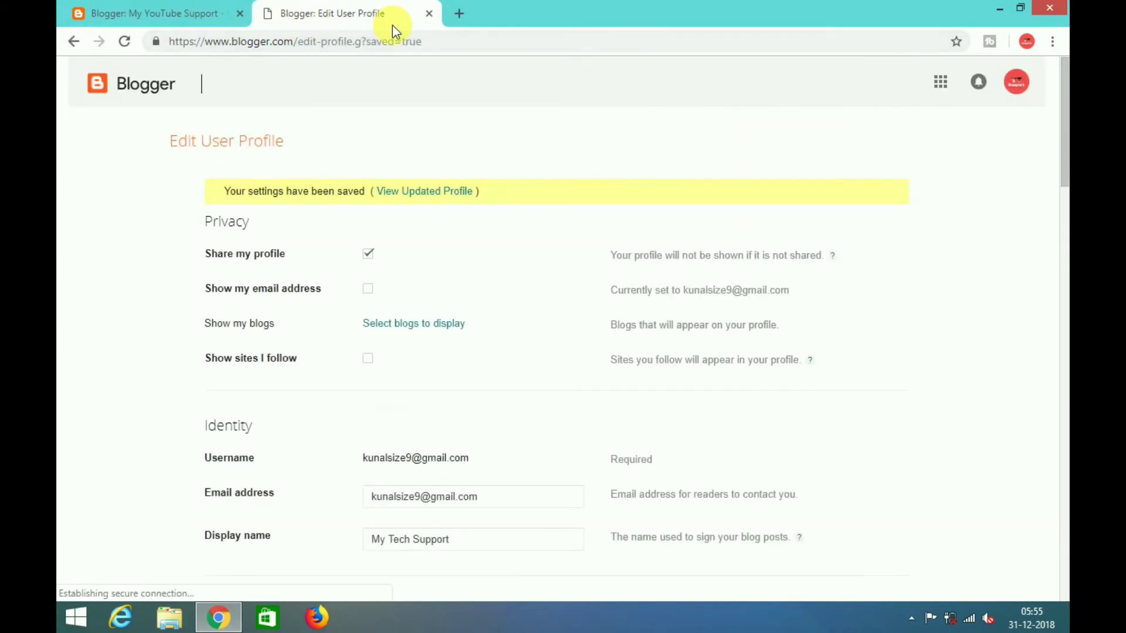
click(429, 13)
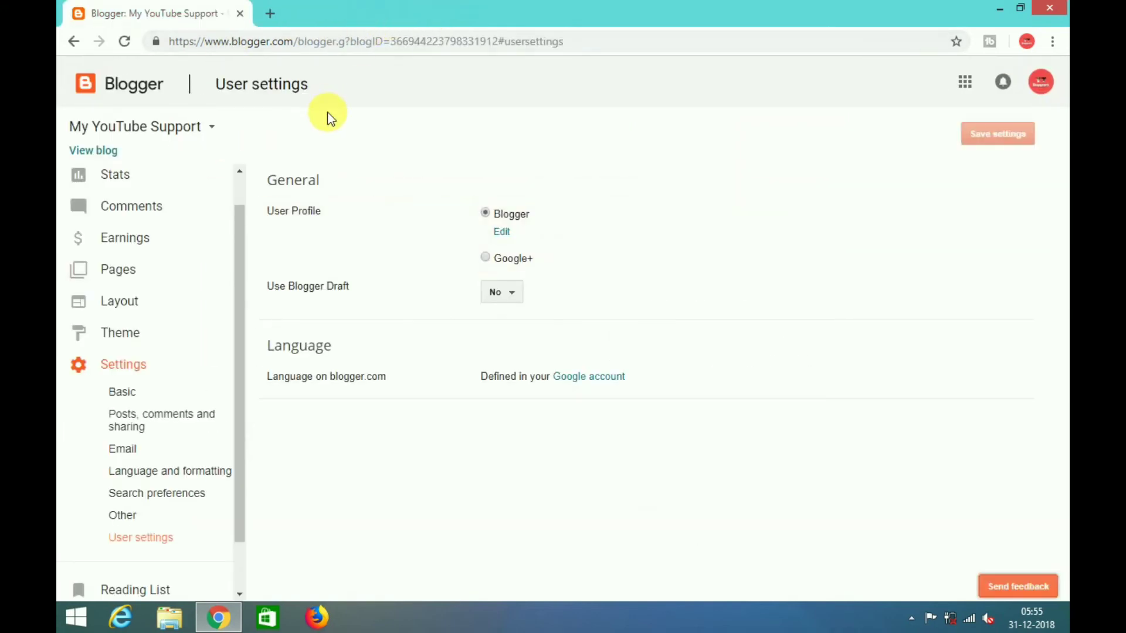